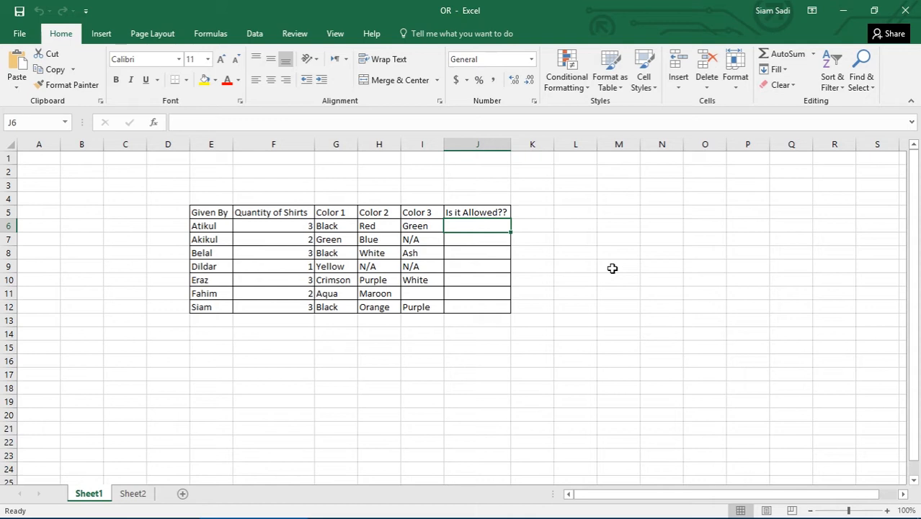
- Enter the formula =OR(G6="BLACK",H6="BLACK",I6="BLACK") in cell J6 under "Is it Allowed??"
text(=OR)
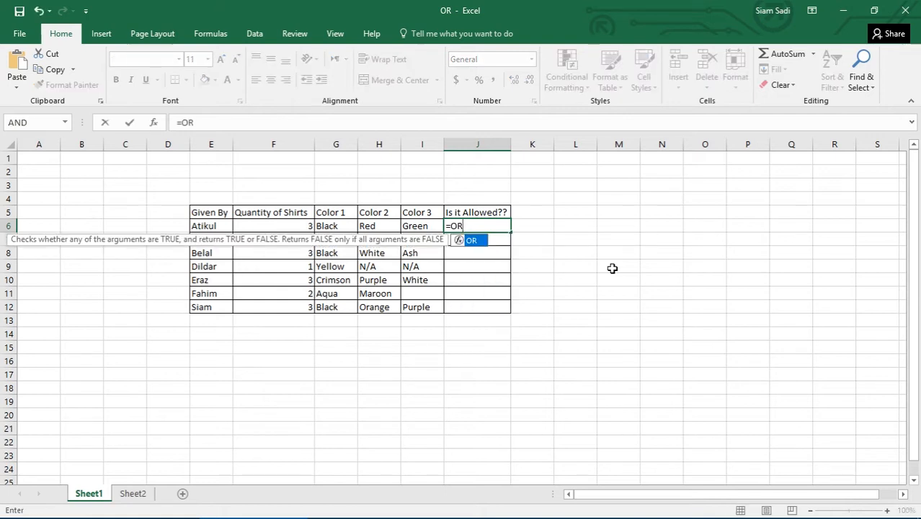
text(()
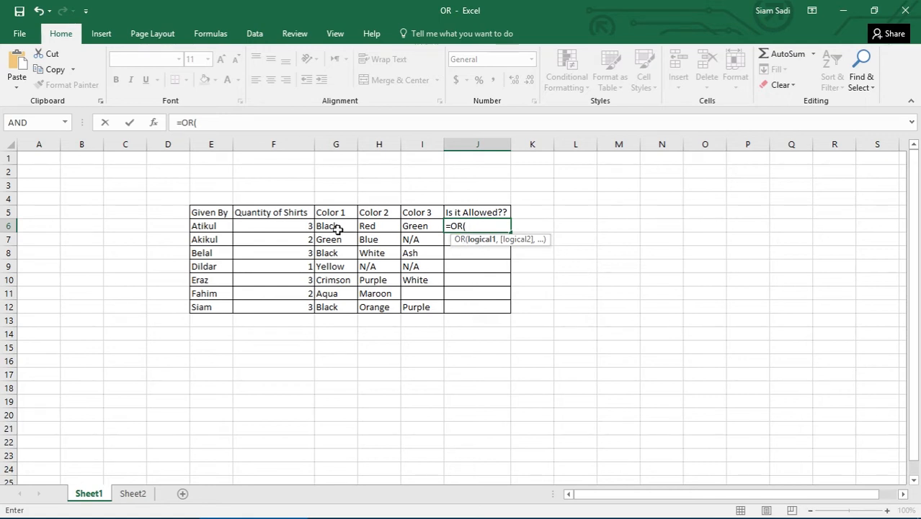
click(337, 228)
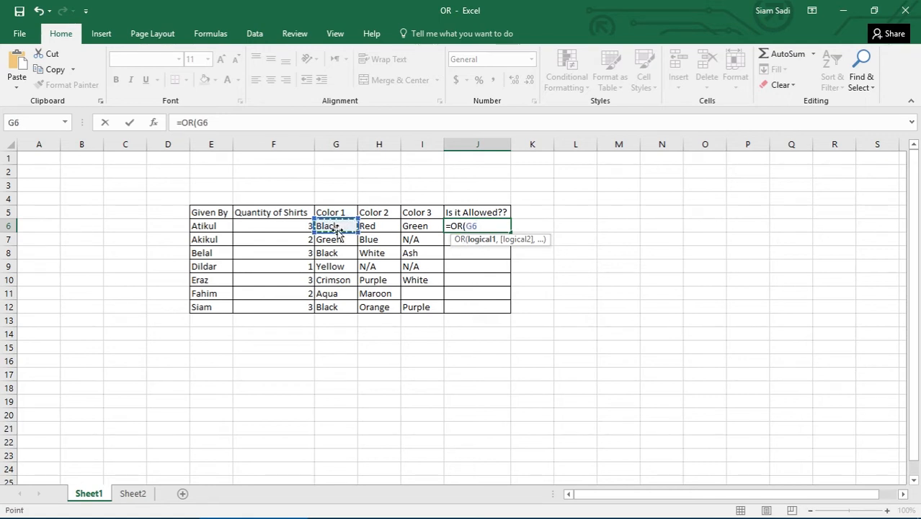
text(=)
text("BLA)
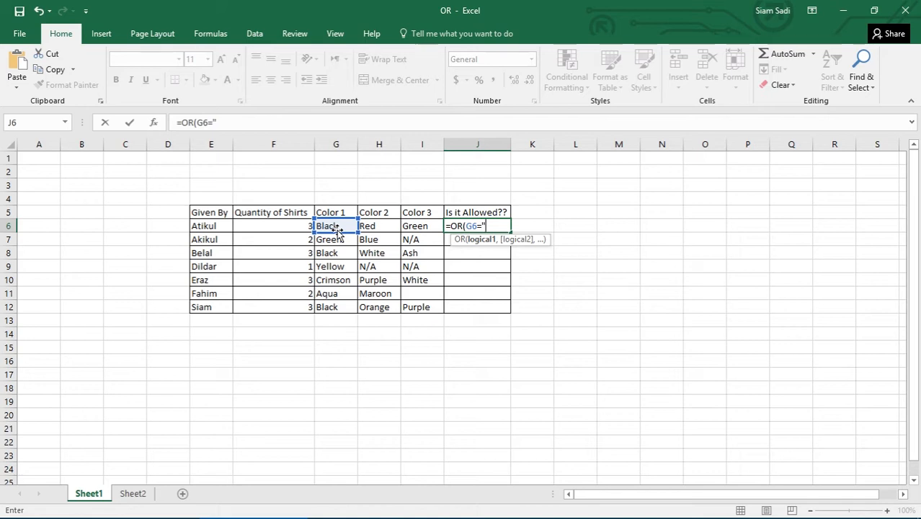
text(CK",)
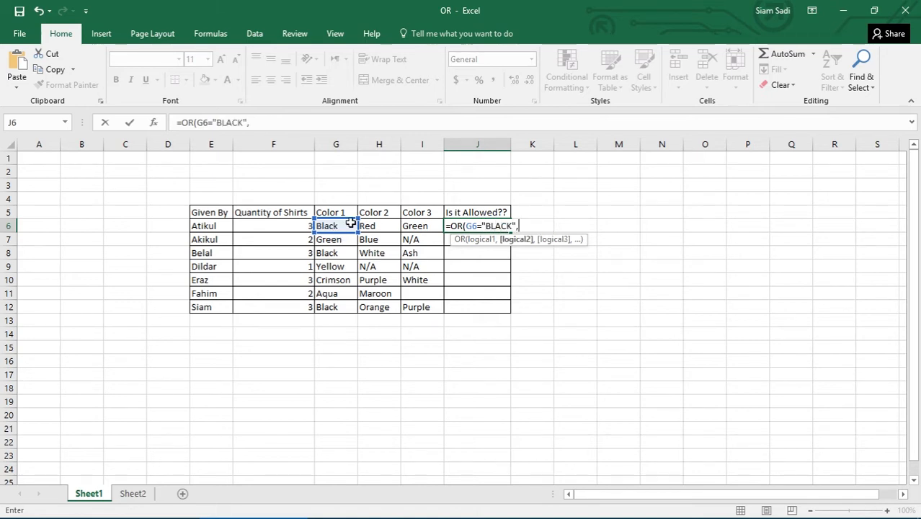
click(374, 229)
text(=")
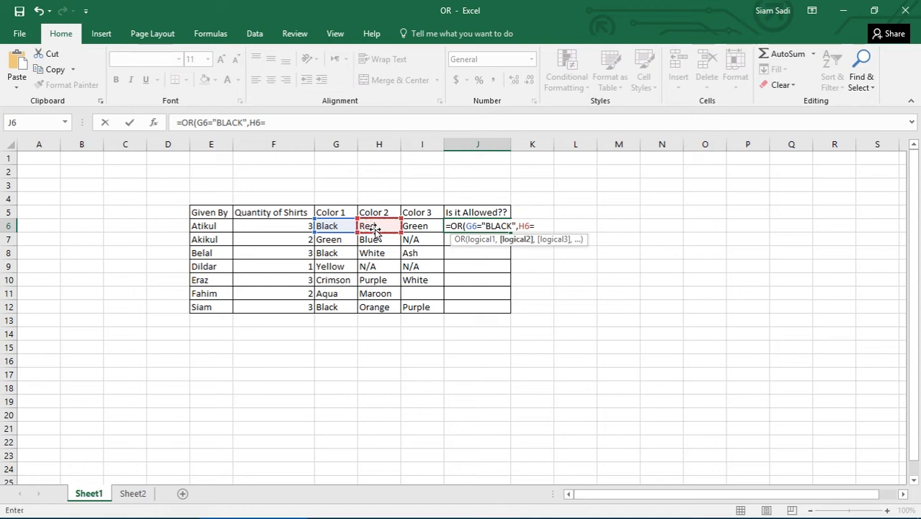
text(BLACK",)
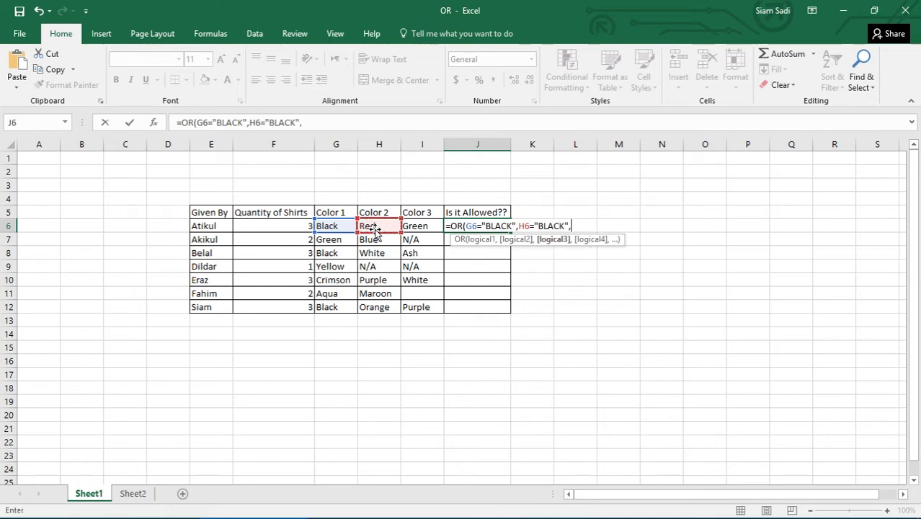
click(414, 229)
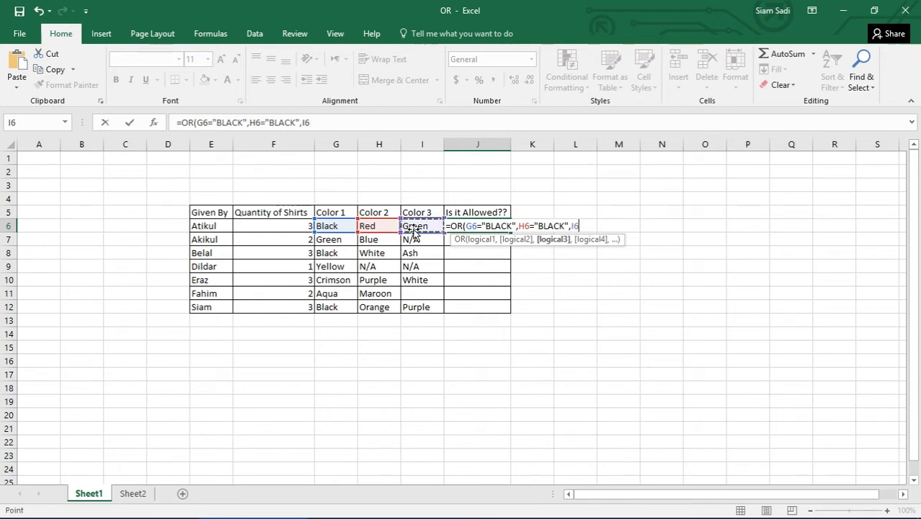
text(=)
text("BLACK"))
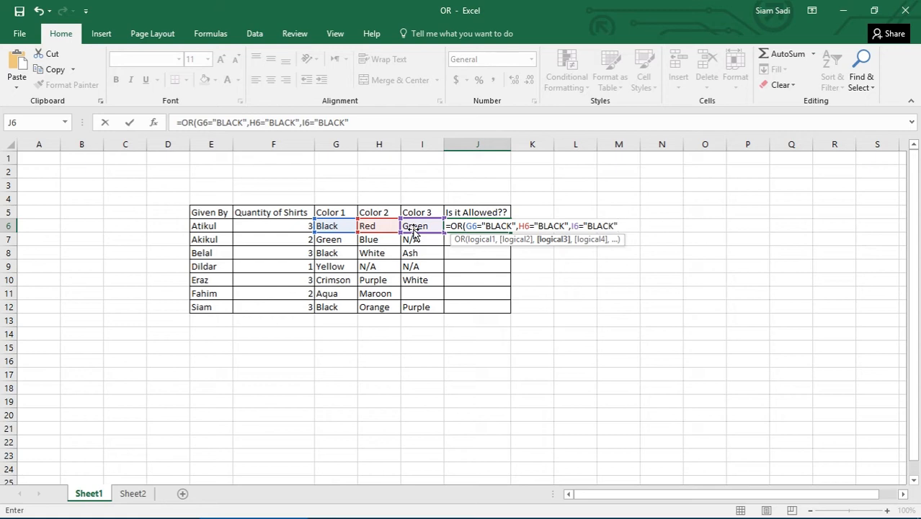
key(Return)
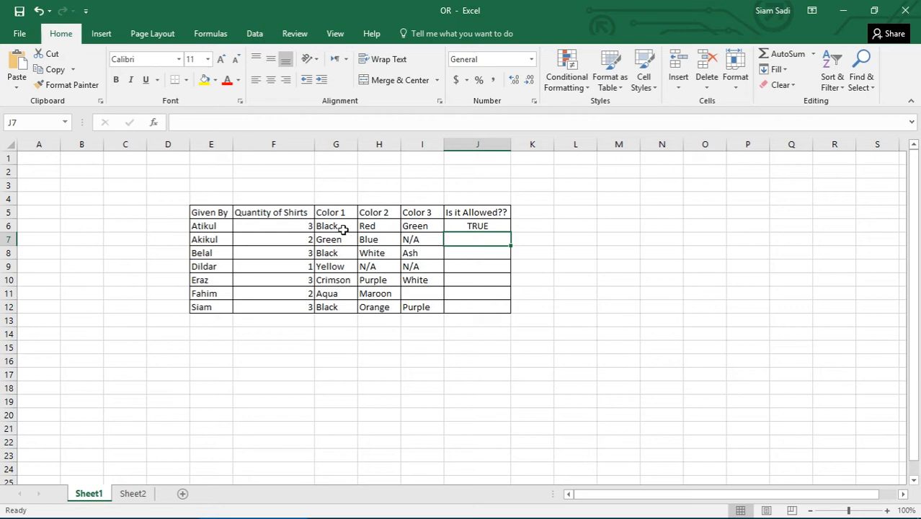
- Fill the OR formula from J6 down through J12 for the remaining rows of the shirt table
click(458, 223)
drag(510, 231, 503, 317)
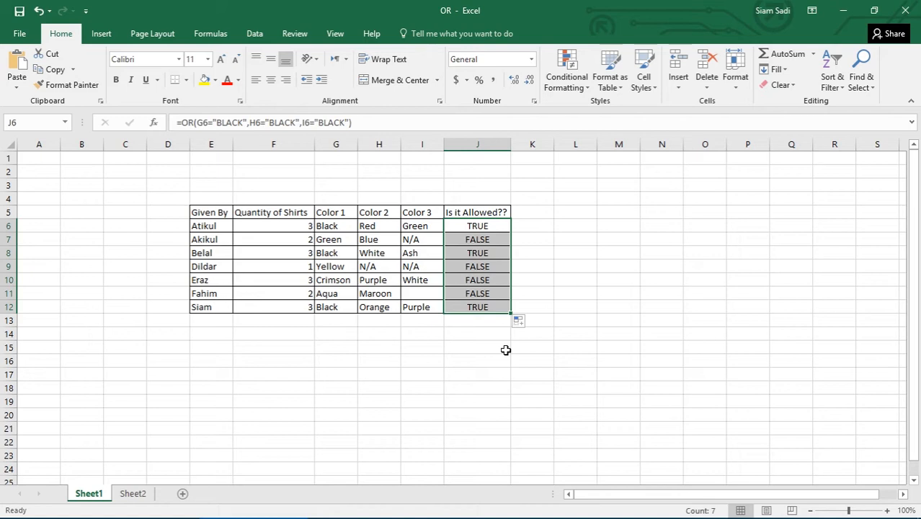
click(532, 239)
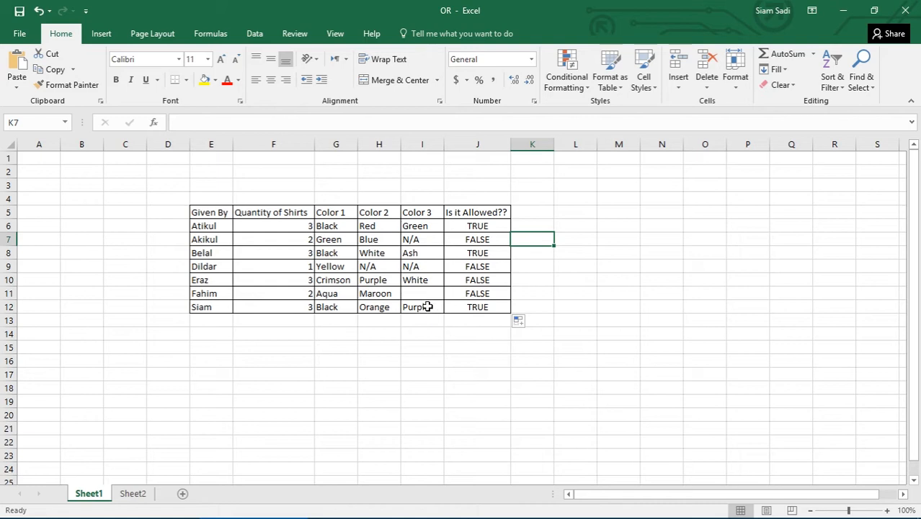
- Change the Color 3 value in I6 and the Color 2 value in H6 to BLACK, and inspect the formula in J7
click(421, 226)
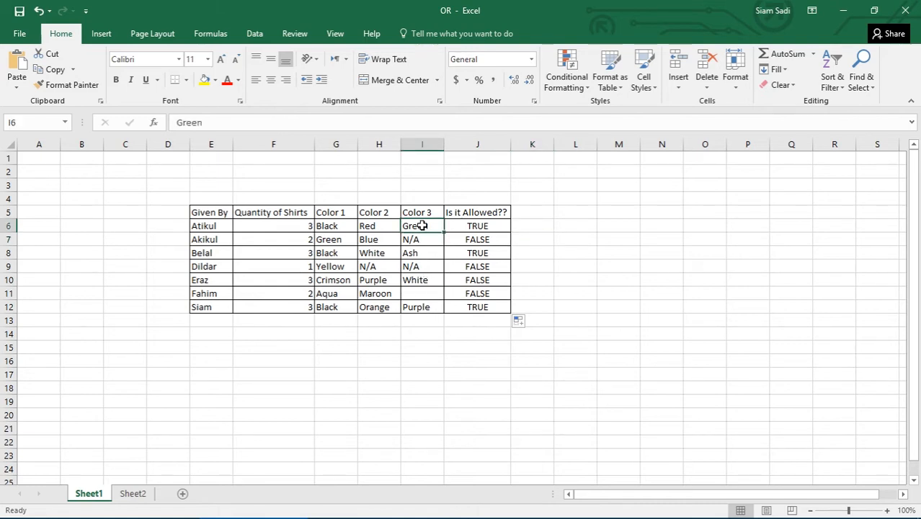
text(BLACK)
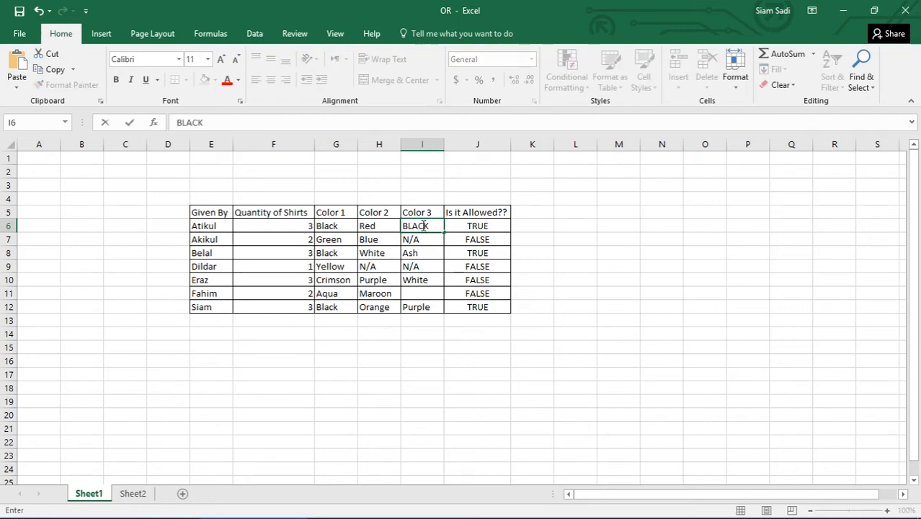
key(Return)
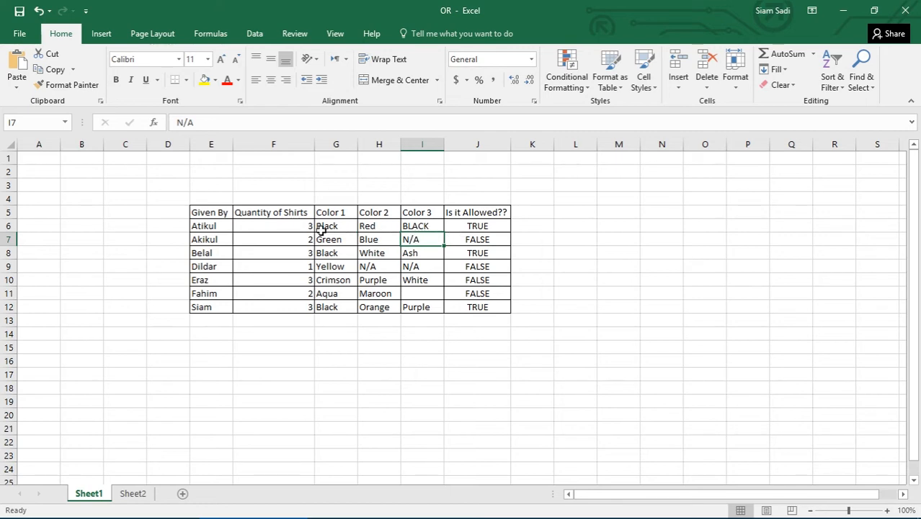
click(387, 227)
text(BLACK)
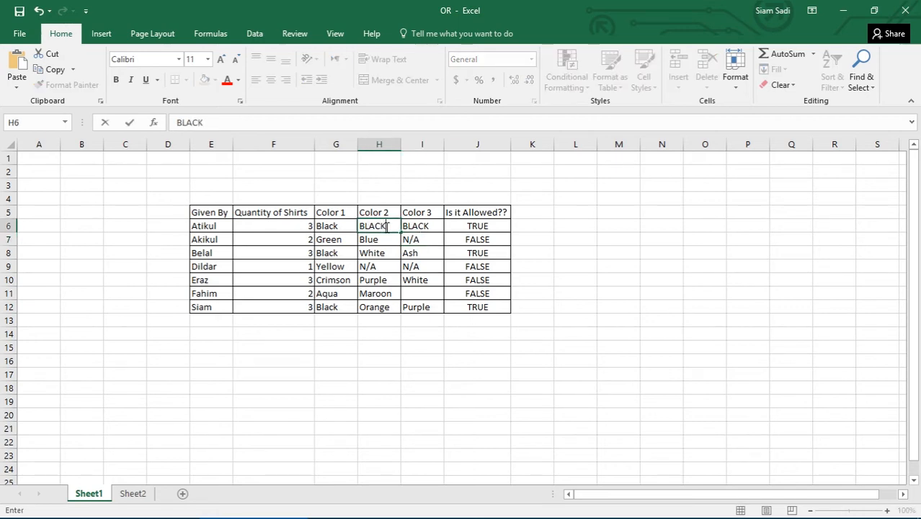
key(Return)
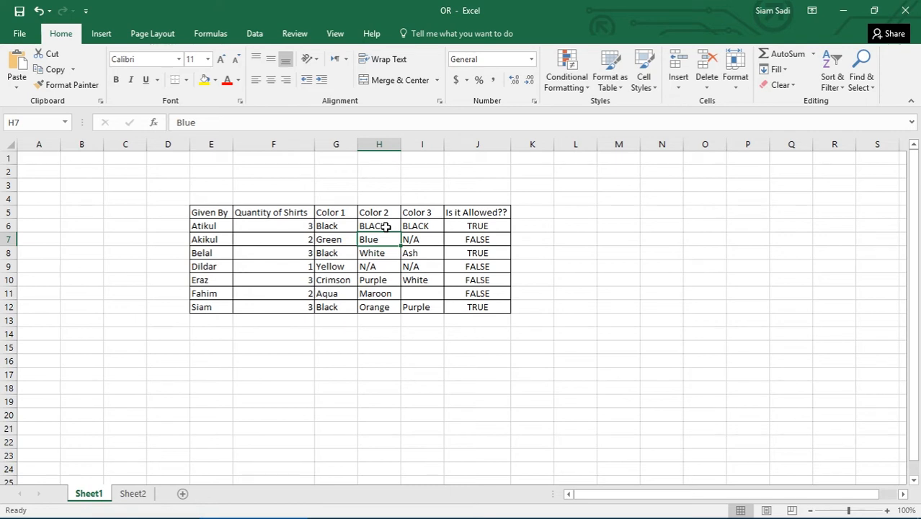
click(478, 238)
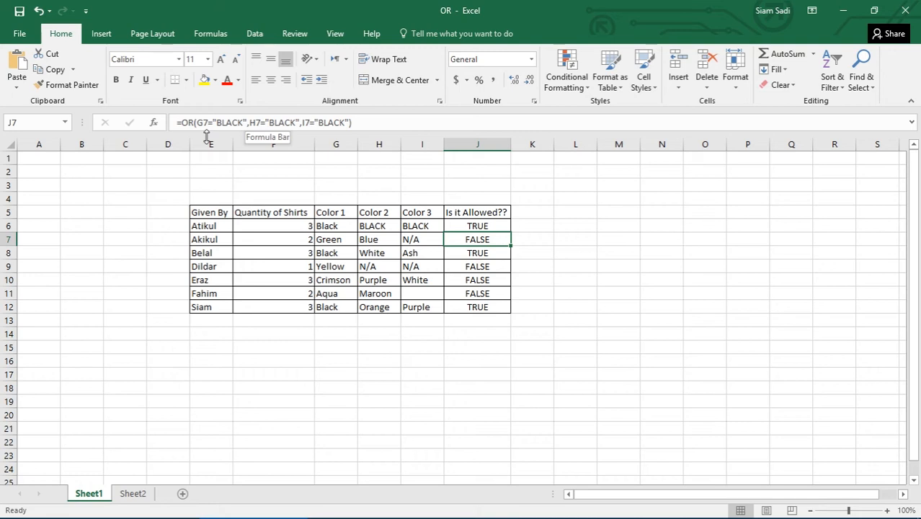
- On Sheet2, enter the formula =OR(G6>=40,H6>=45,I6>=18) in cell J6 for the first family
click(143, 501)
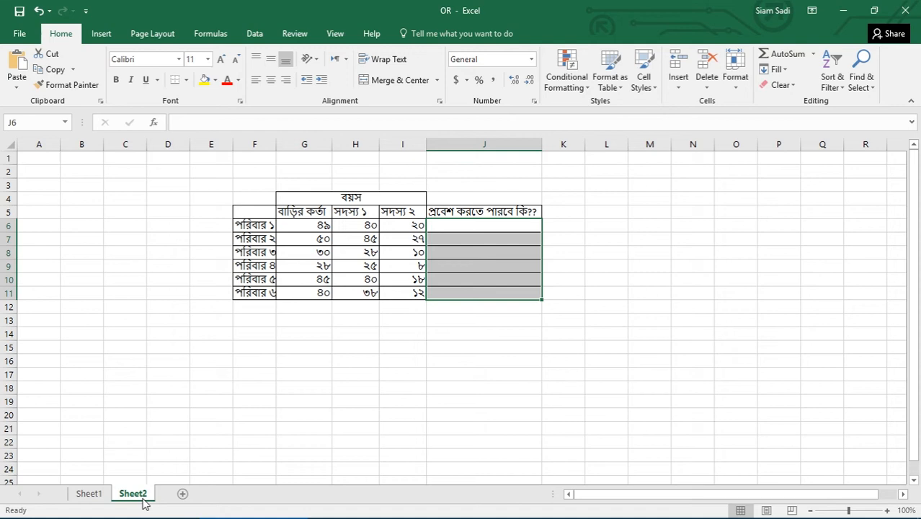
click(527, 338)
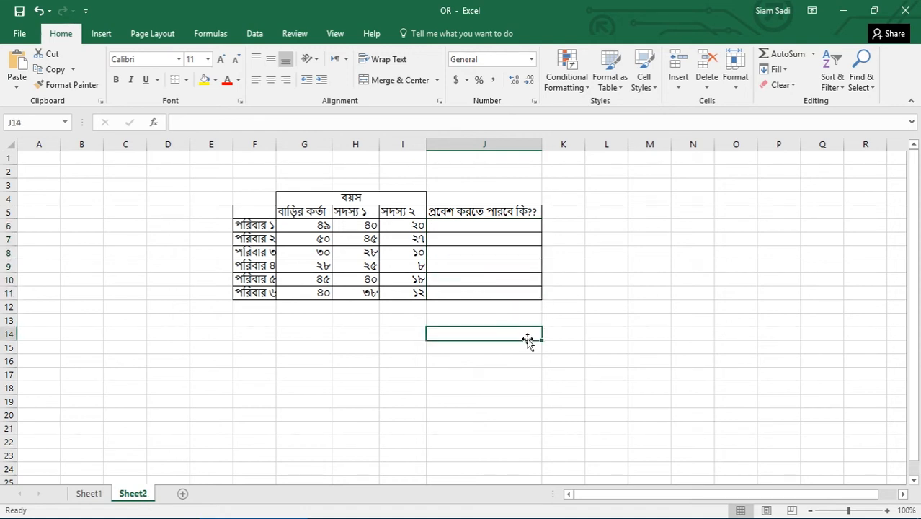
click(486, 227)
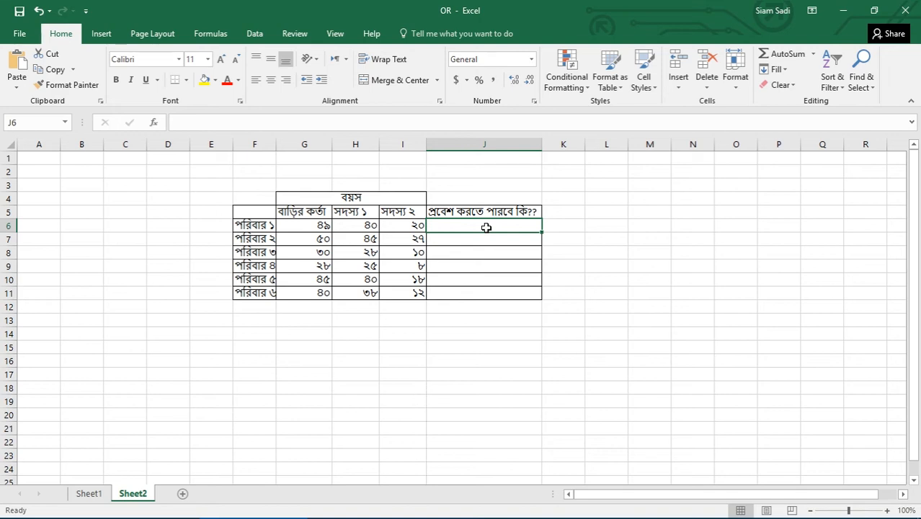
text(=)
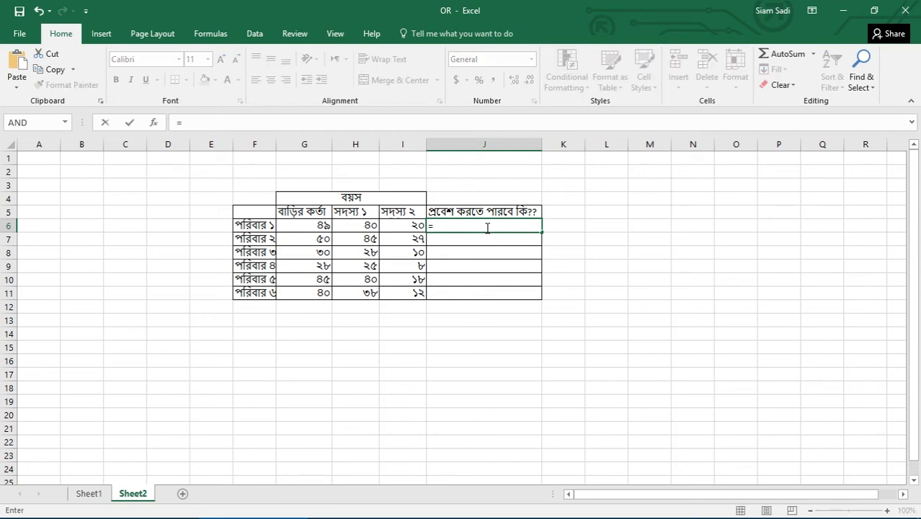
text(OR()
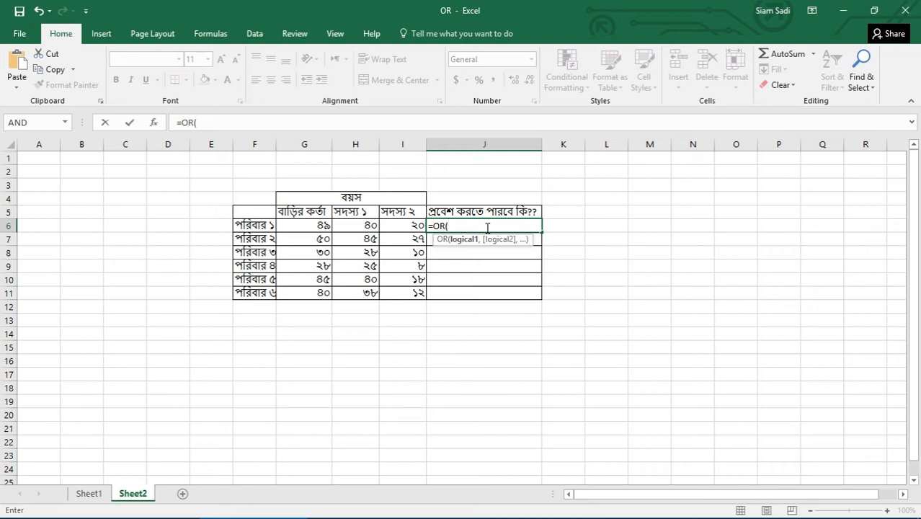
click(326, 226)
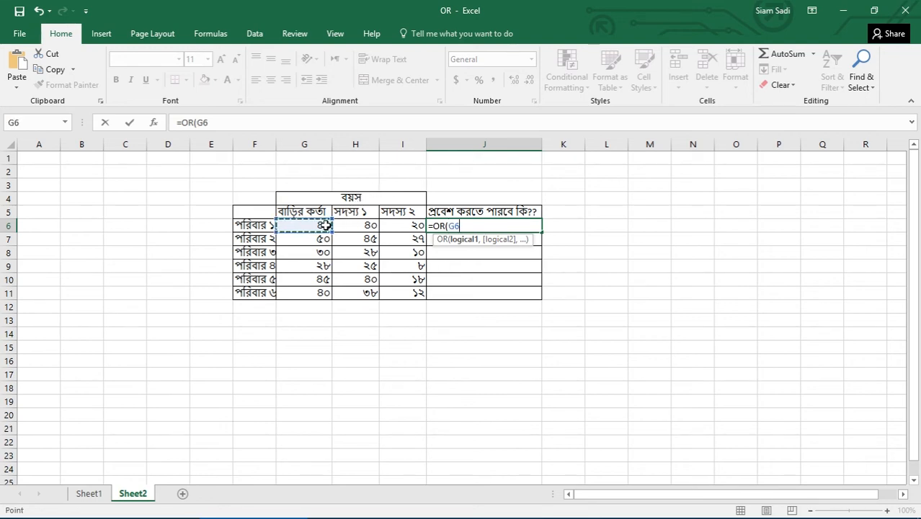
text(=)
key(BackSpace)
text(>=)
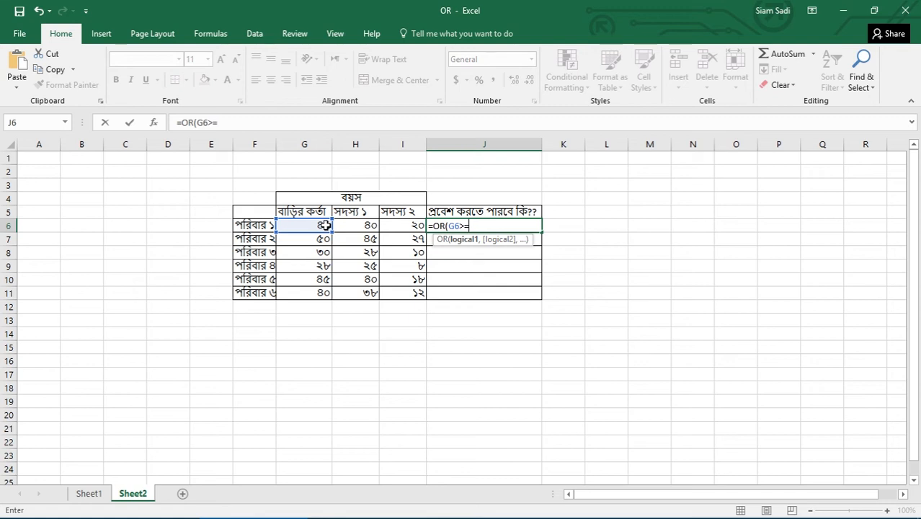
text(40,)
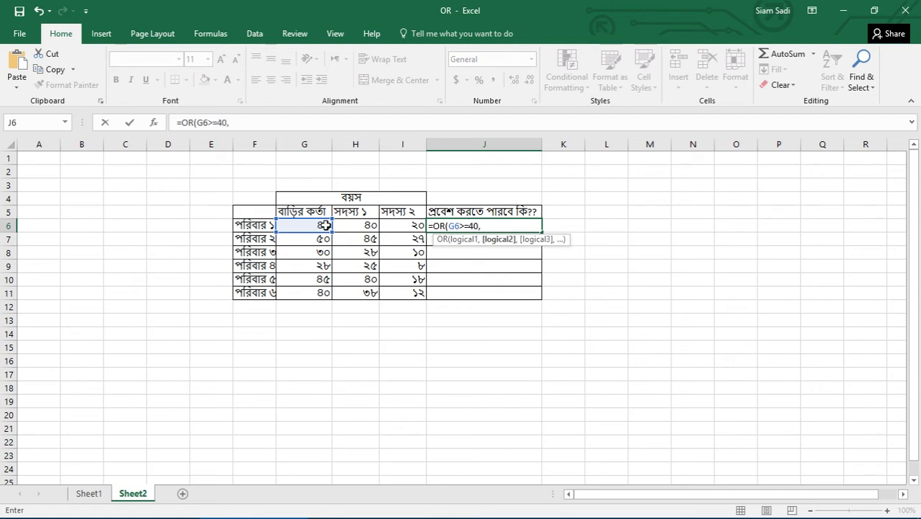
click(355, 226)
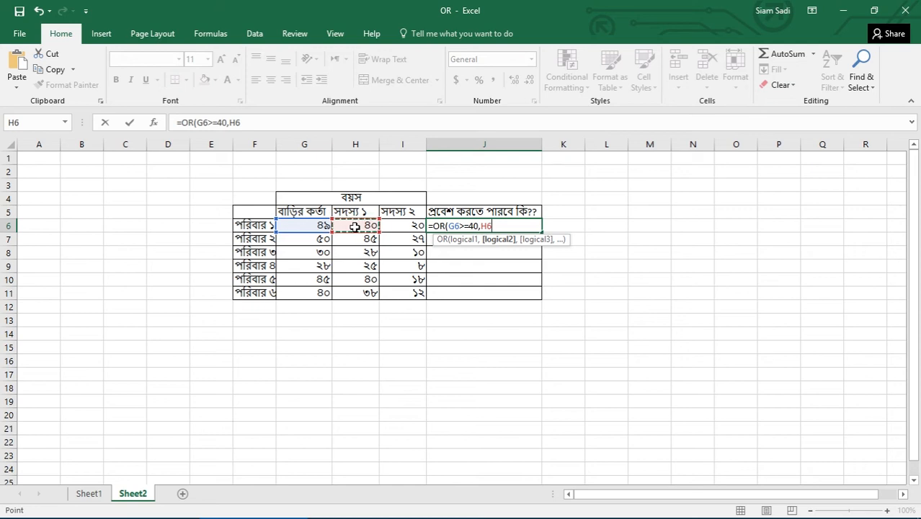
text(>=45,)
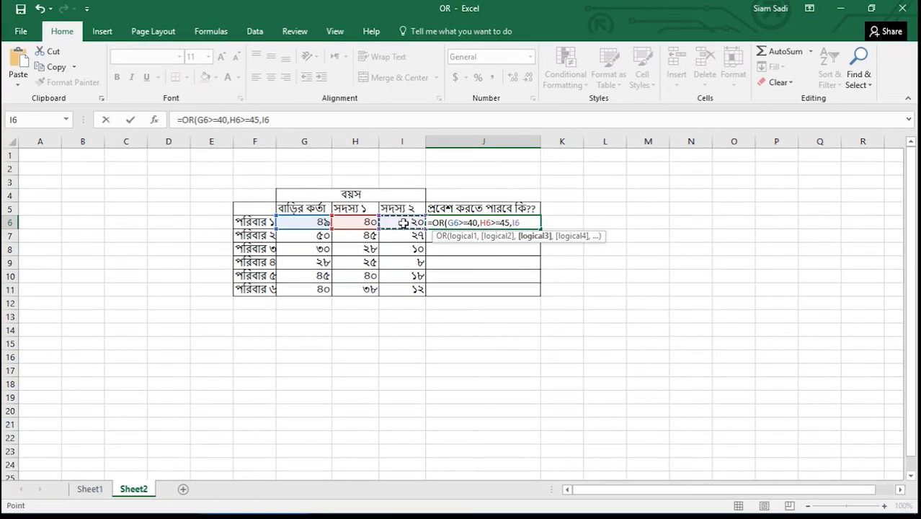
click(404, 227)
text(>=18)
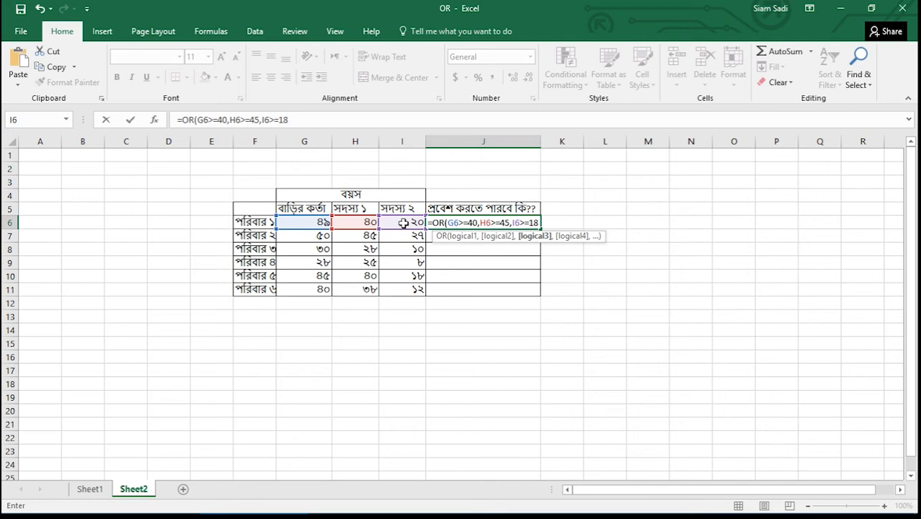
text())
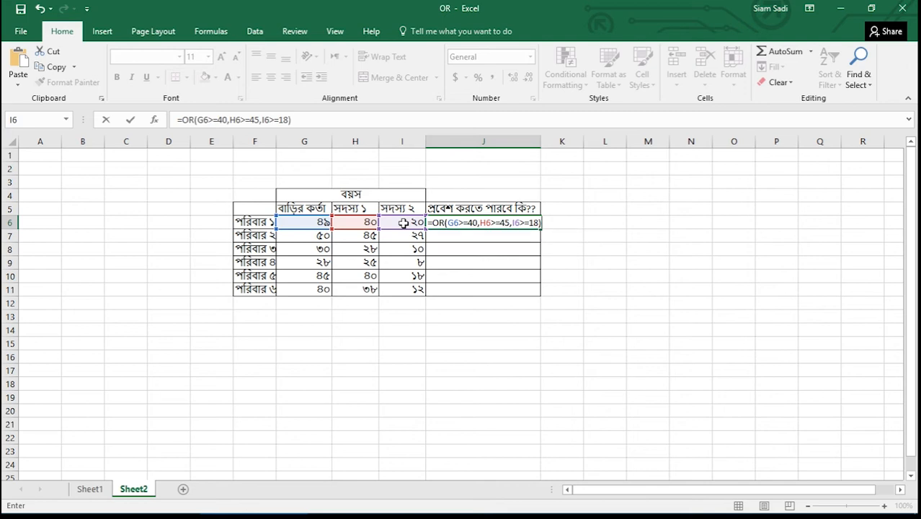
key(Return)
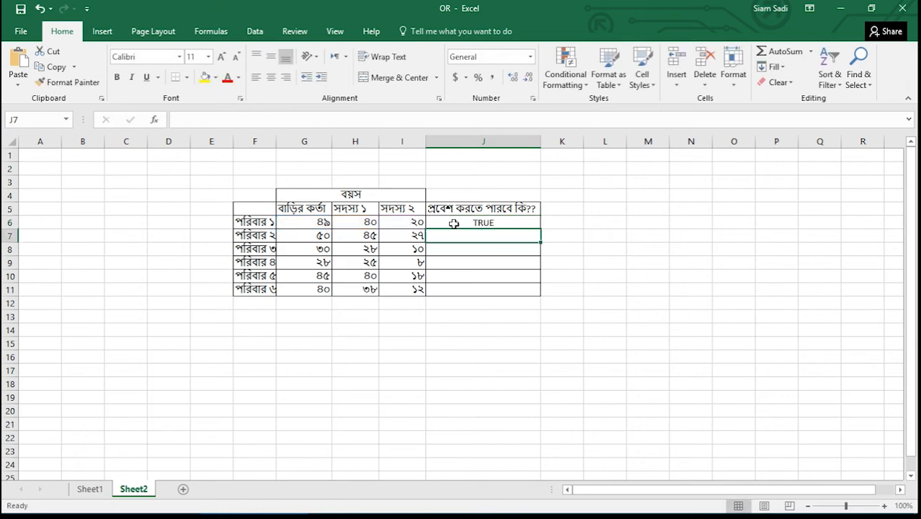
- Fill the age-check OR formula from J6 down through J11 and check the copied formula in J9
click(453, 223)
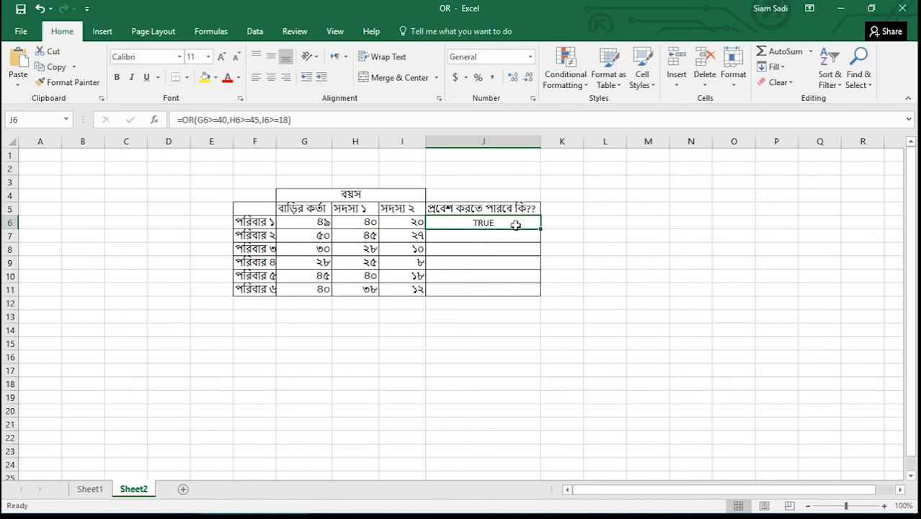
drag(541, 228, 544, 292)
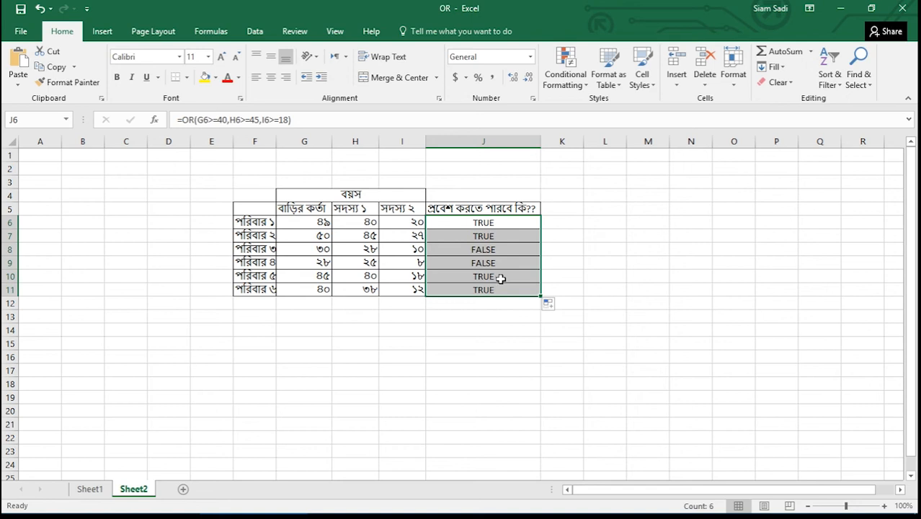
click(484, 260)
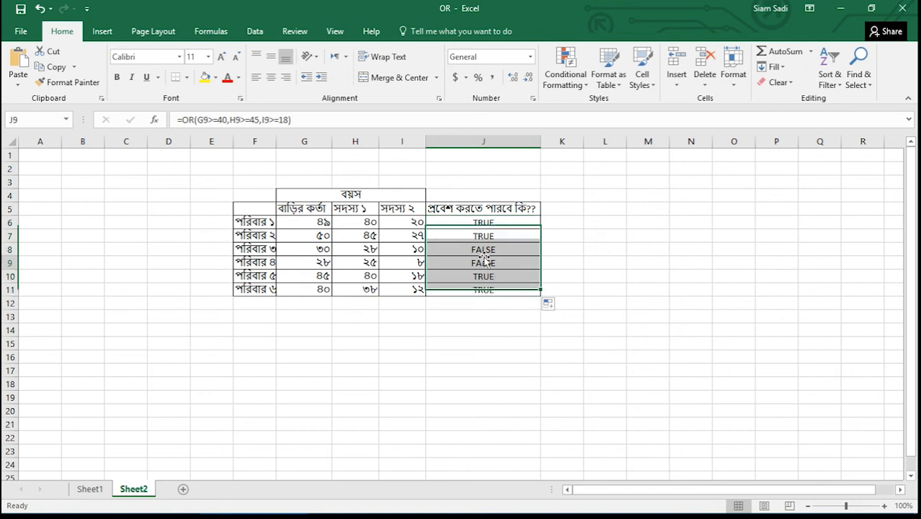